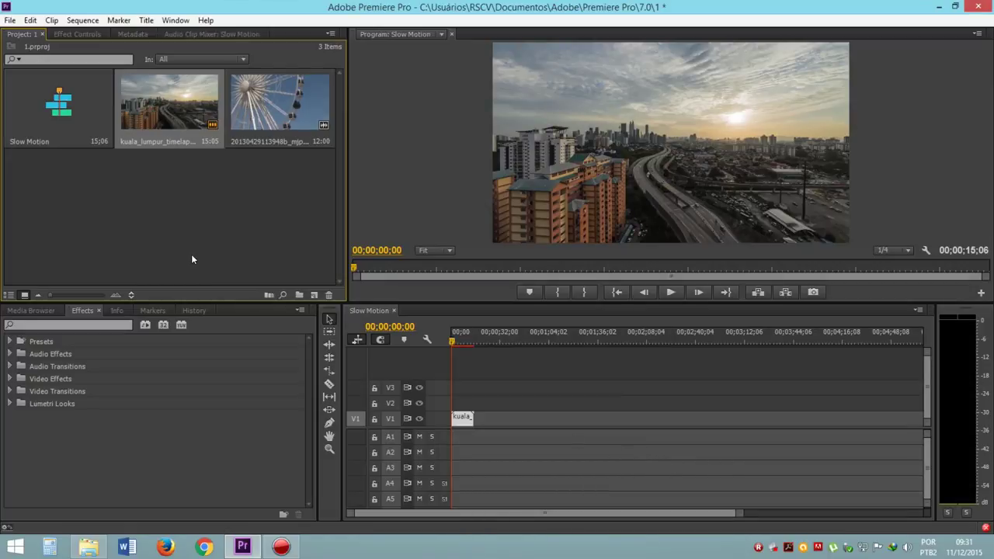
Glance at the File menu without choosing anything, then briefly preview the Slow Motion sequence.
click(12, 21)
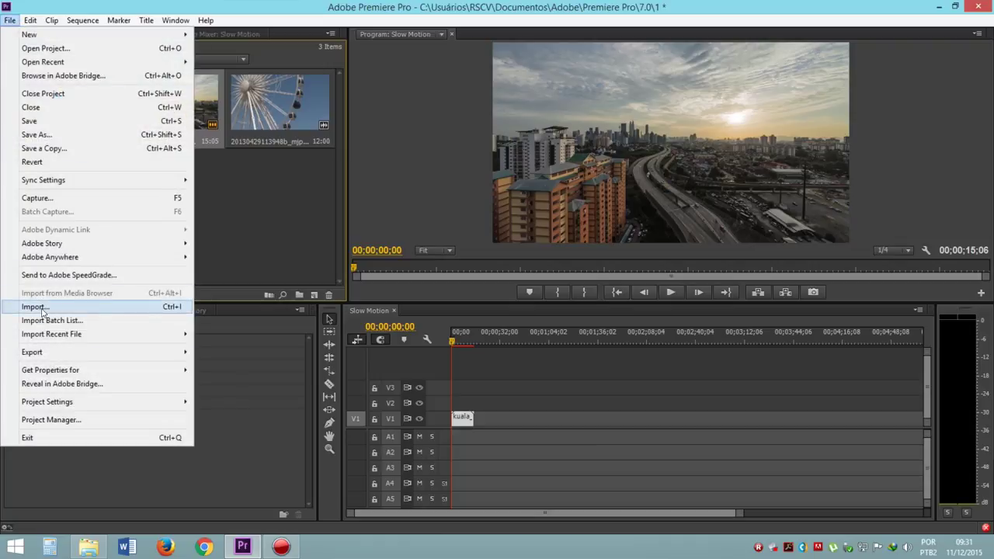
click(244, 235)
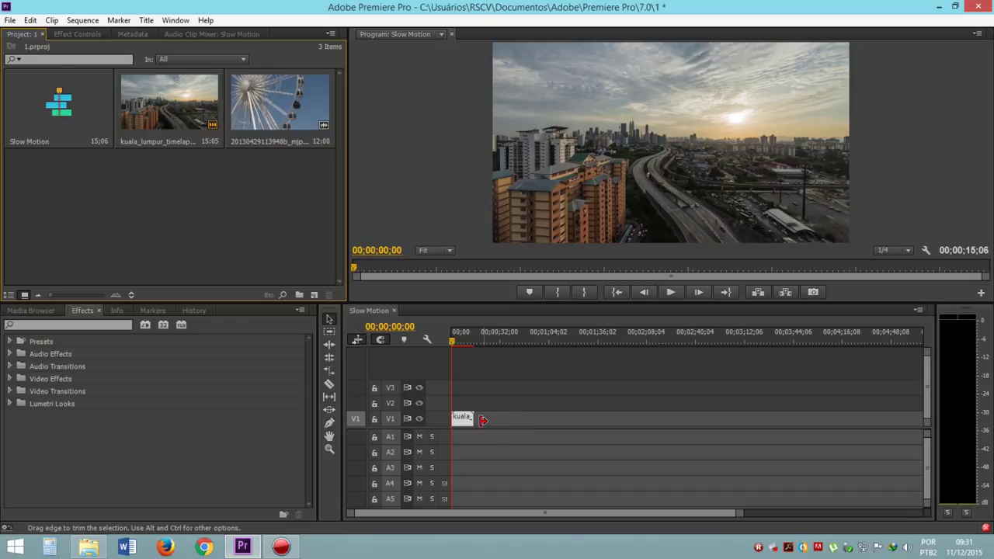
click(672, 292)
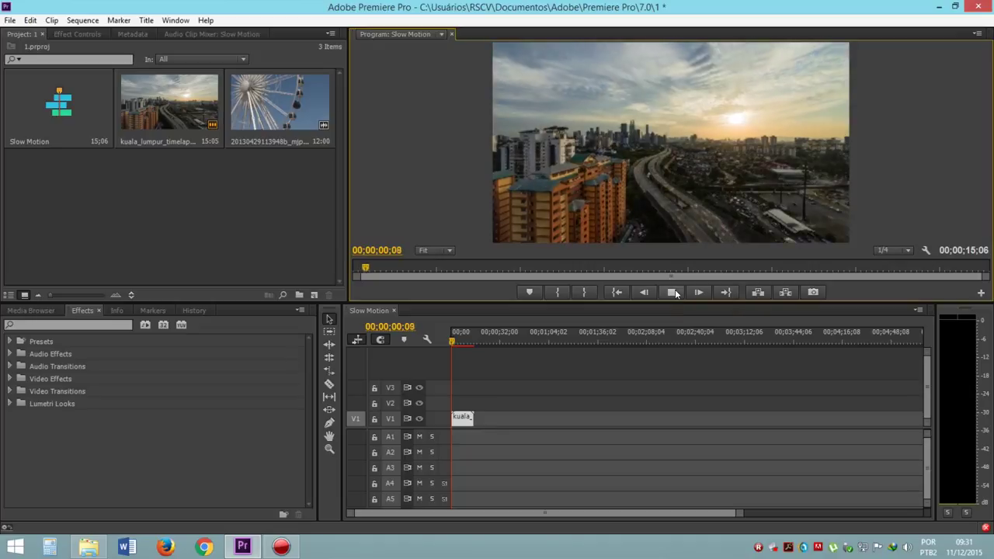
click(674, 291)
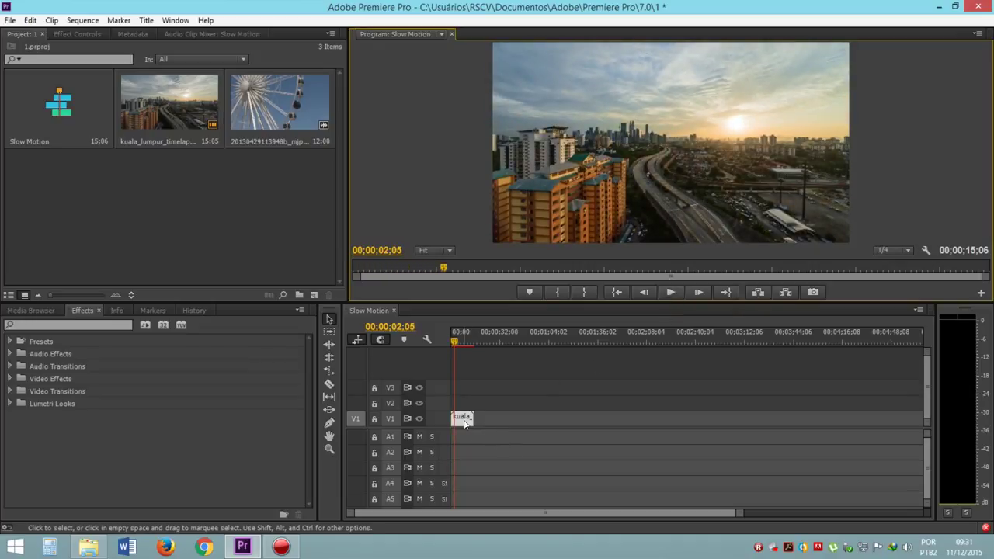
Set the Kuala Lumpur clip to 50% speed and play the slowed sequence from the start.
right_click(461, 423)
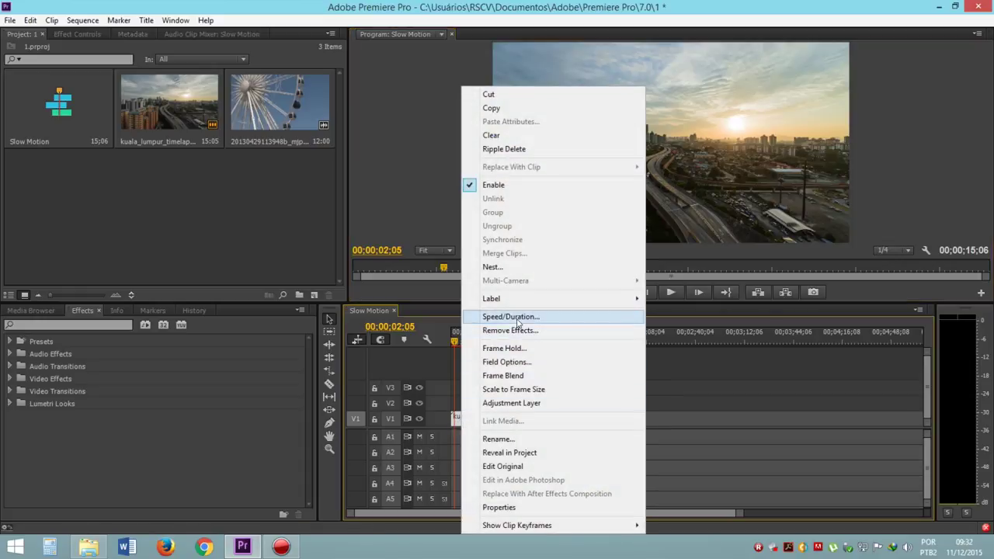
click(535, 317)
drag(488, 191, 771, 267)
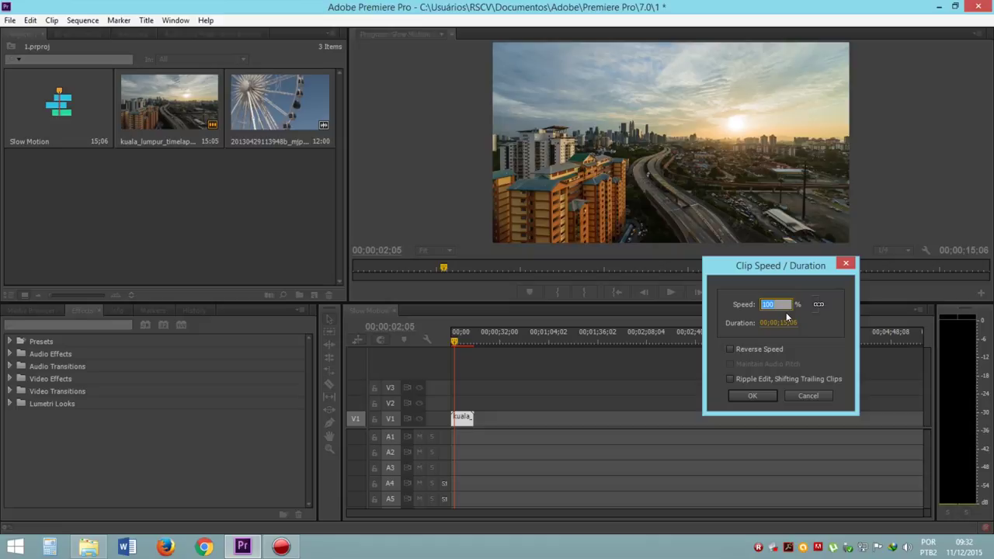
click(758, 396)
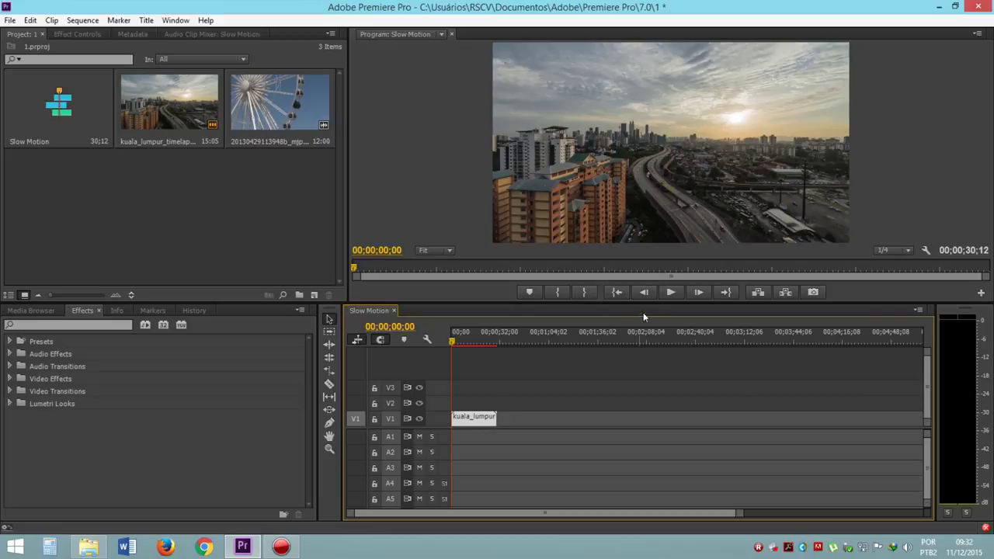
click(671, 293)
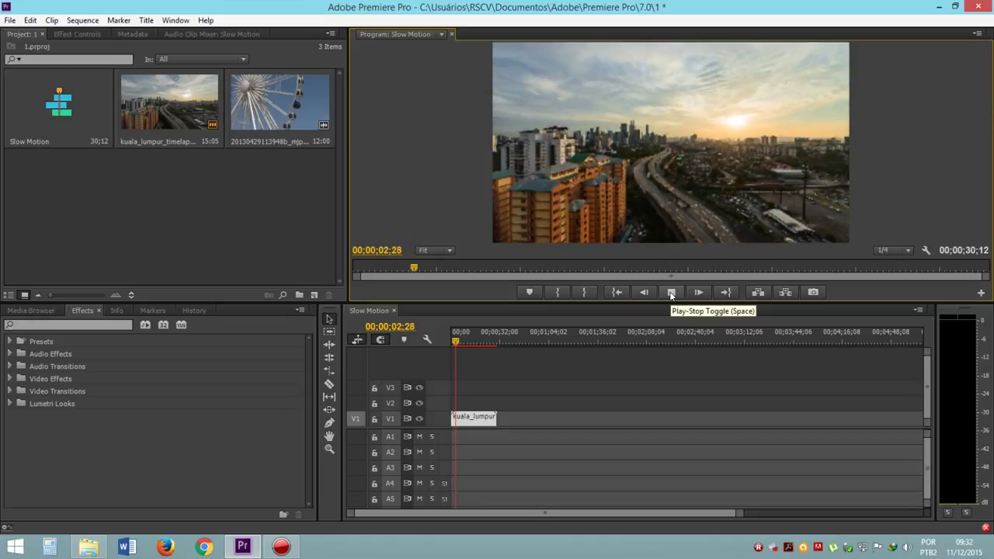
Change the Kuala Lumpur clip's speed to 150% in Speed/Duration.
click(672, 293)
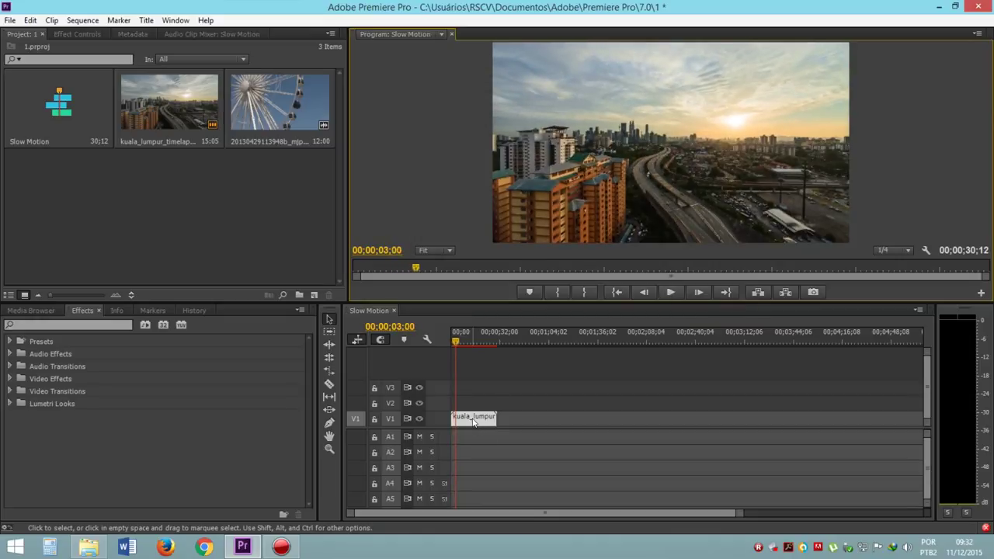
right_click(474, 419)
click(545, 319)
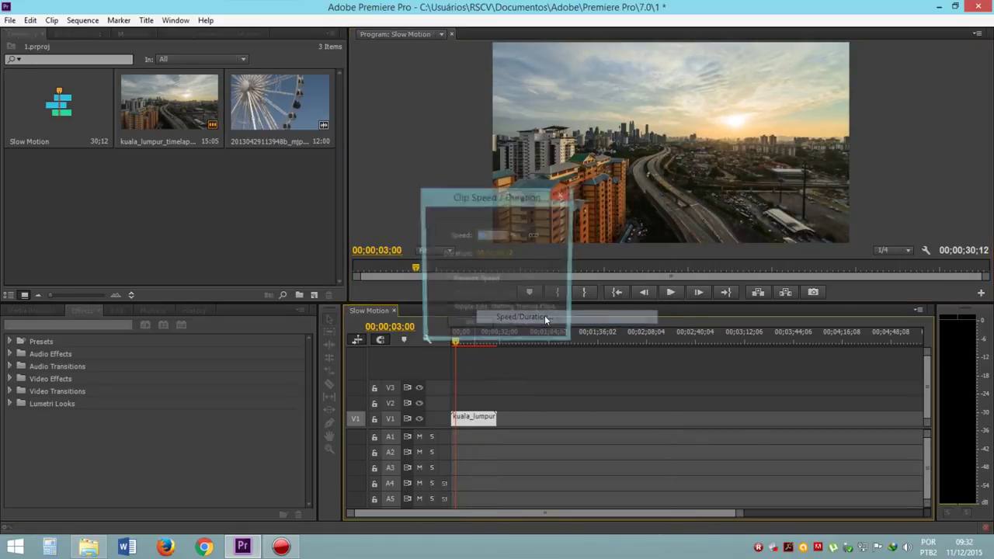
drag(494, 207, 778, 271)
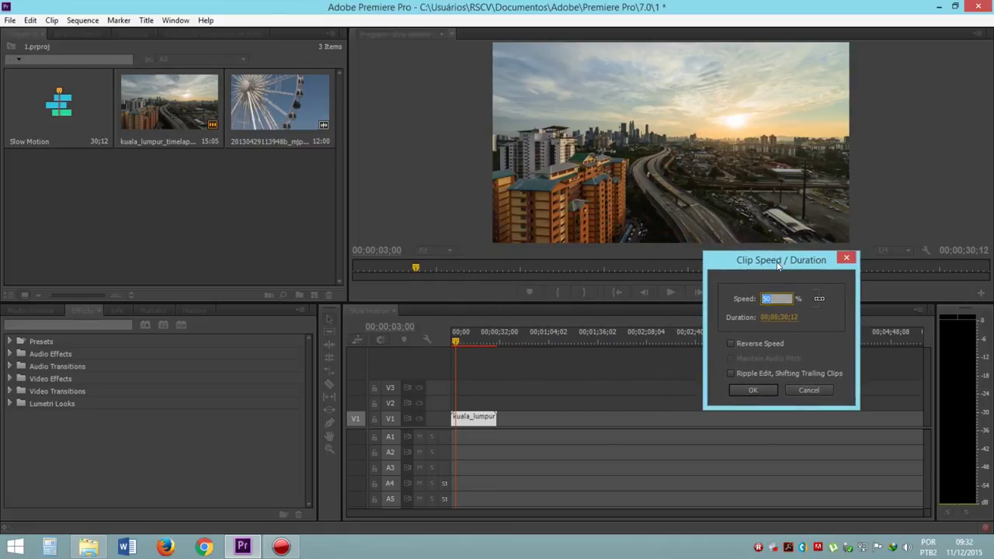
text(150)
click(756, 388)
Preview the sped-up sequence from the start, stopping at 04;20.
drag(456, 342, 452, 342)
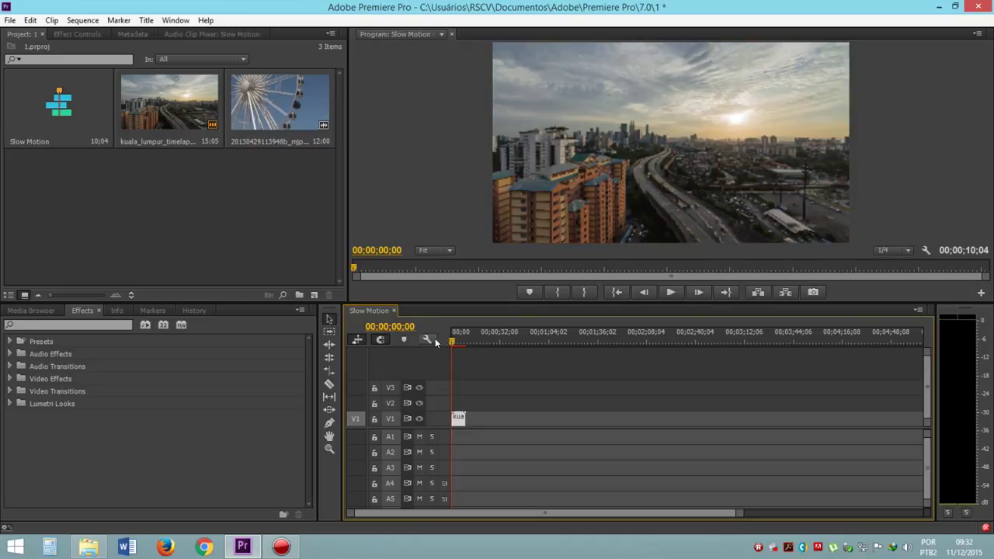
click(672, 292)
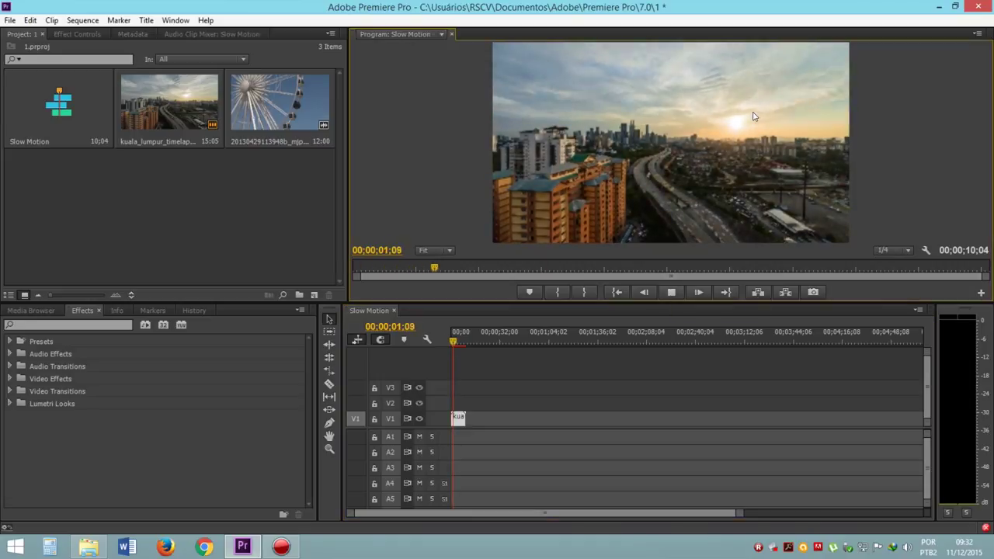
click(671, 292)
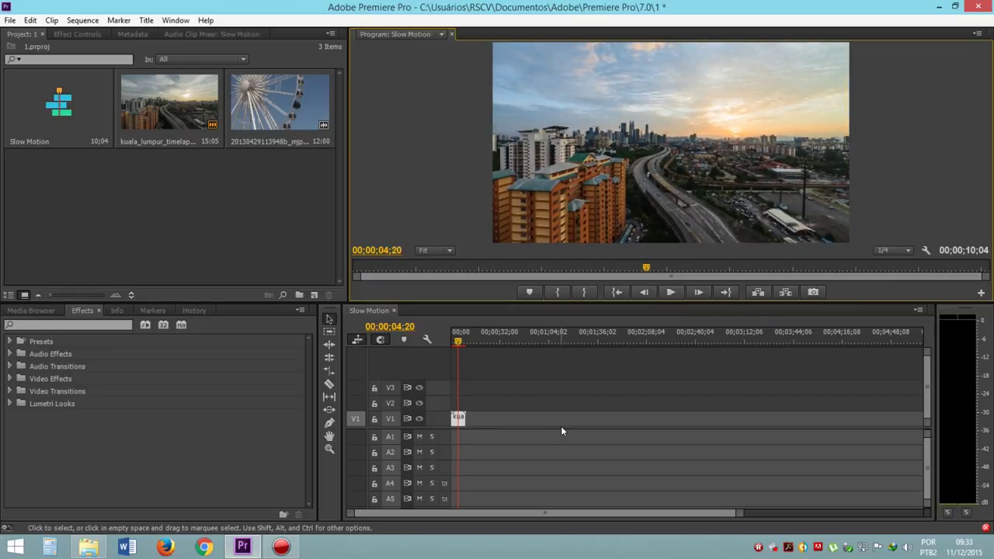
Delete the Kuala Lumpur clip and drop the Ferris wheel clip onto V1, keeping existing sequence settings.
click(458, 417)
key(Delete)
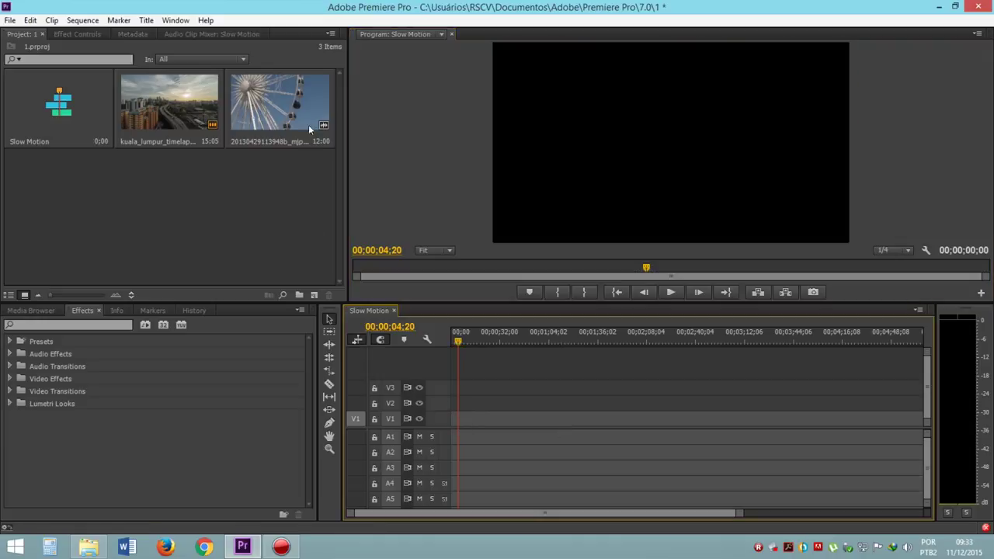
drag(308, 124, 463, 428)
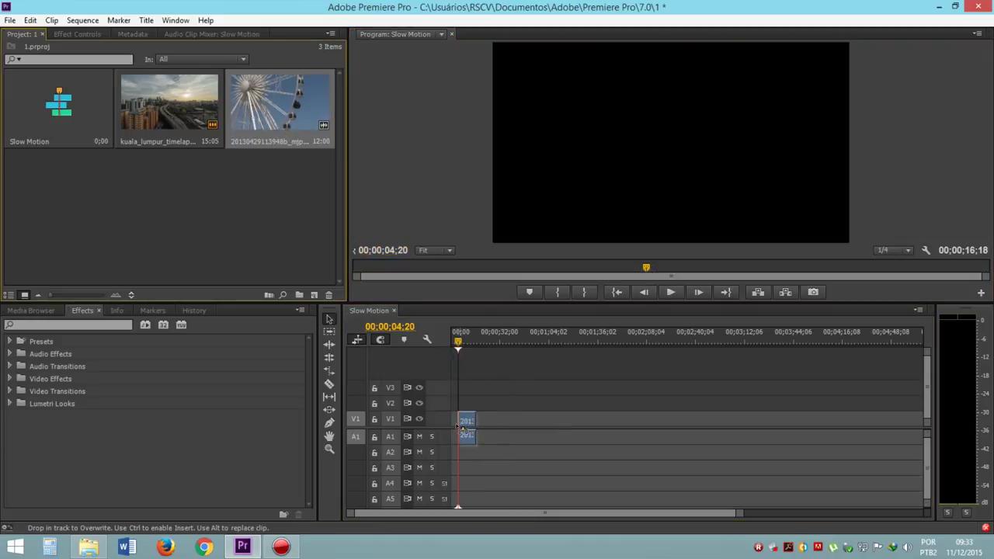
click(621, 295)
Preview the Ferris wheel clip from the sequence start, stopping at 02;27.
click(454, 341)
drag(454, 342, 450, 341)
click(664, 294)
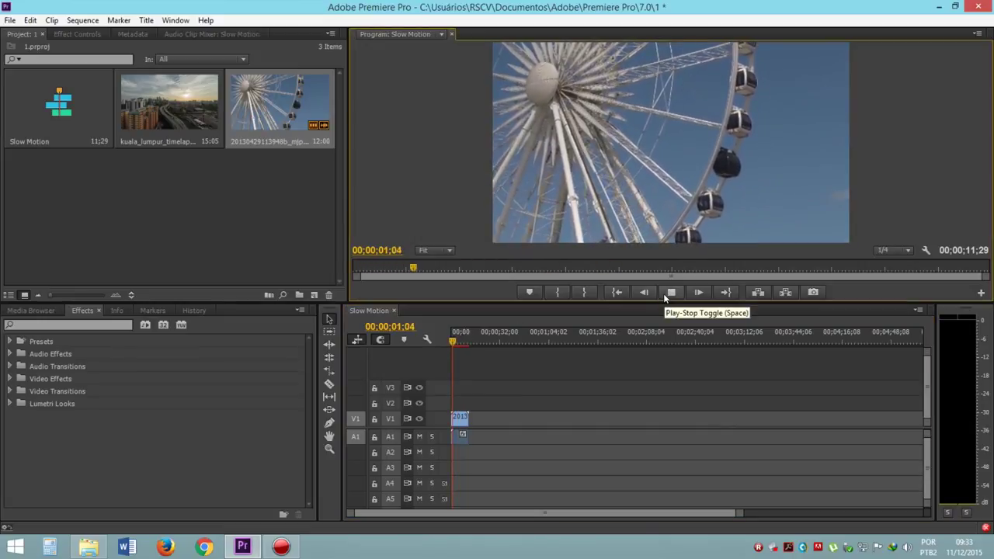
click(663, 293)
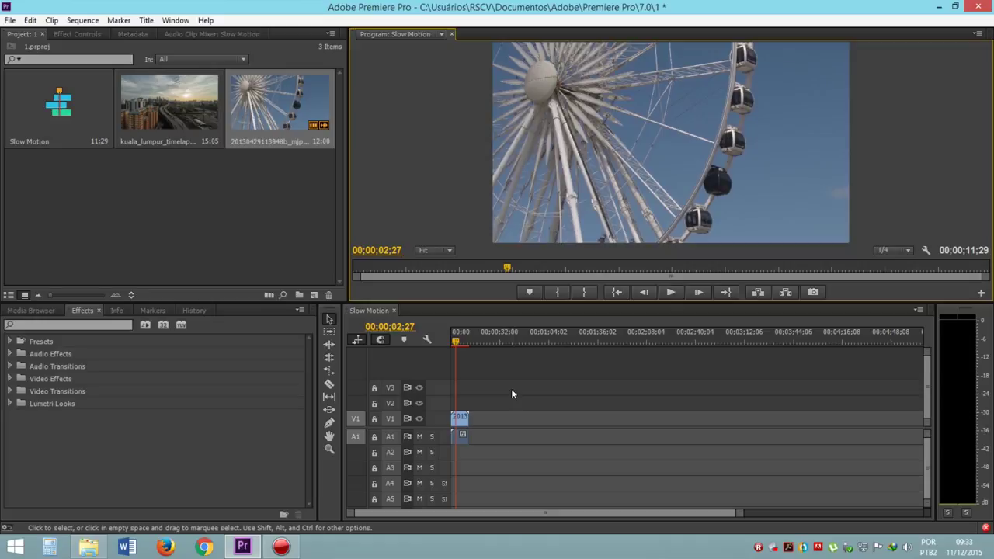
right_click(463, 416)
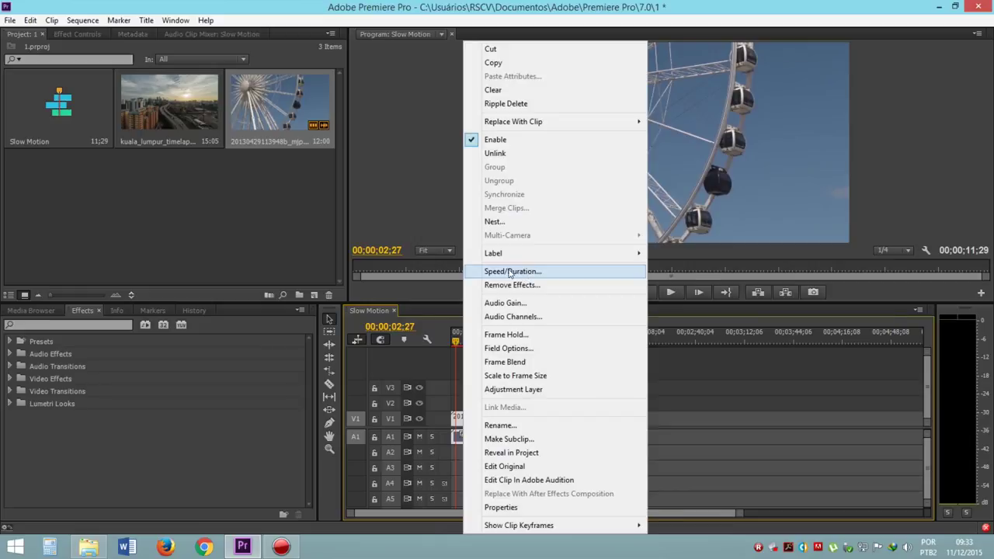
Give the Ferris wheel clip Reverse Speed at 120%, then return the playhead to the sequence start.
click(512, 271)
drag(541, 197, 848, 298)
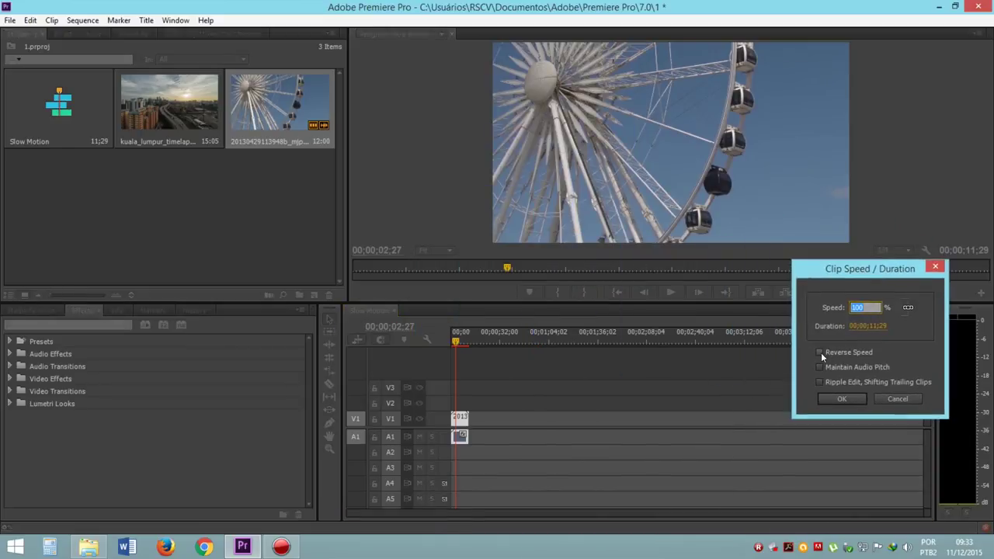
click(846, 353)
click(855, 310)
text(150)
key(shift+Left)
key(shift+Left)
key(shift+Left)
text(120)
click(841, 398)
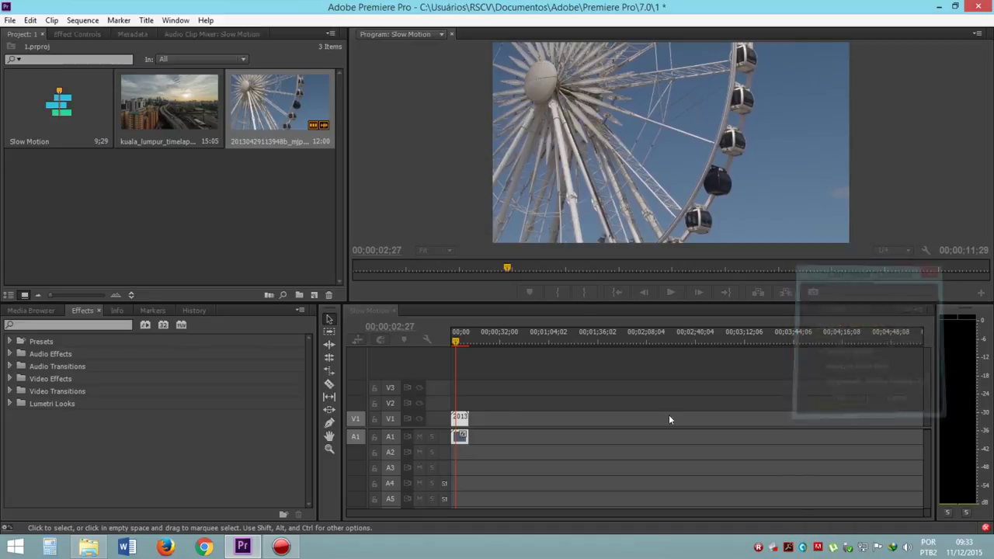
drag(457, 344, 448, 344)
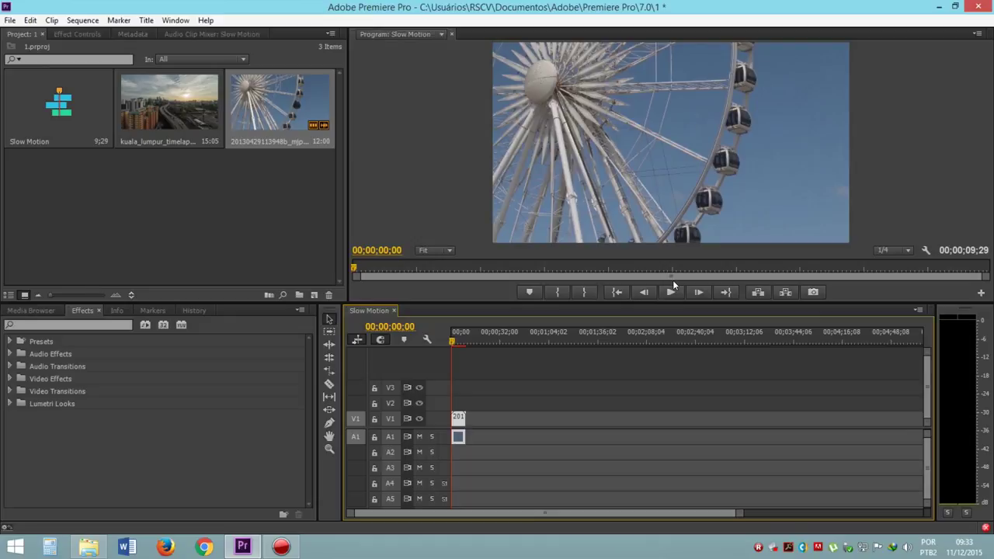
click(673, 291)
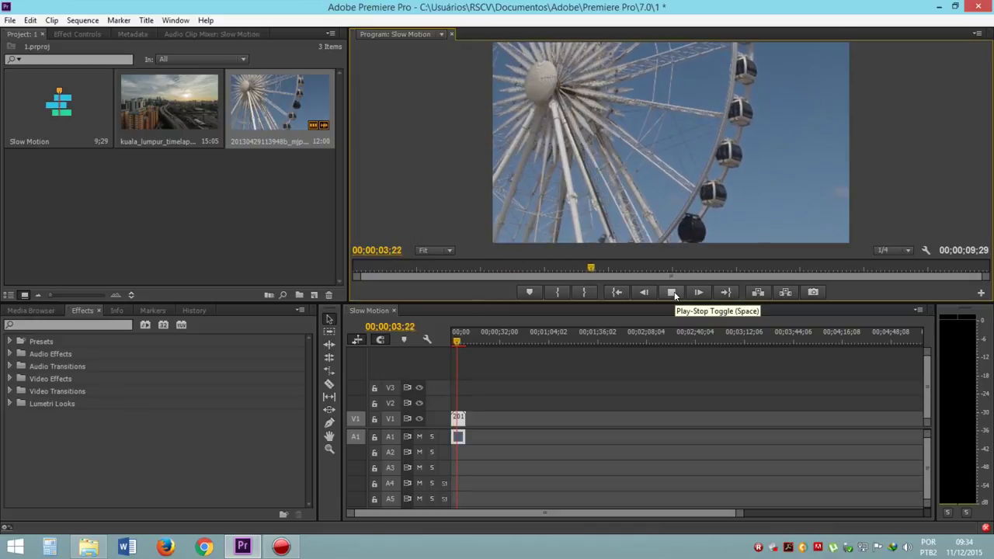
click(625, 496)
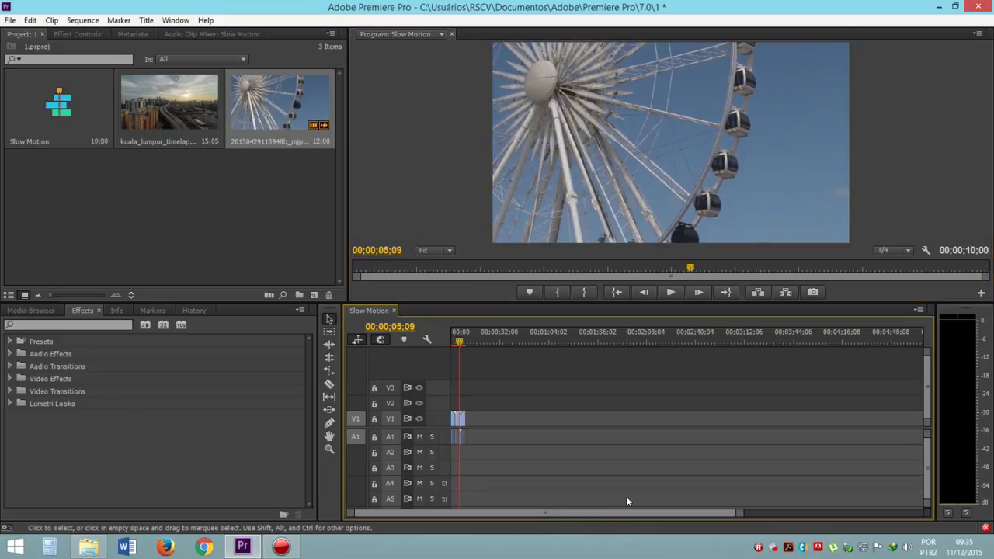